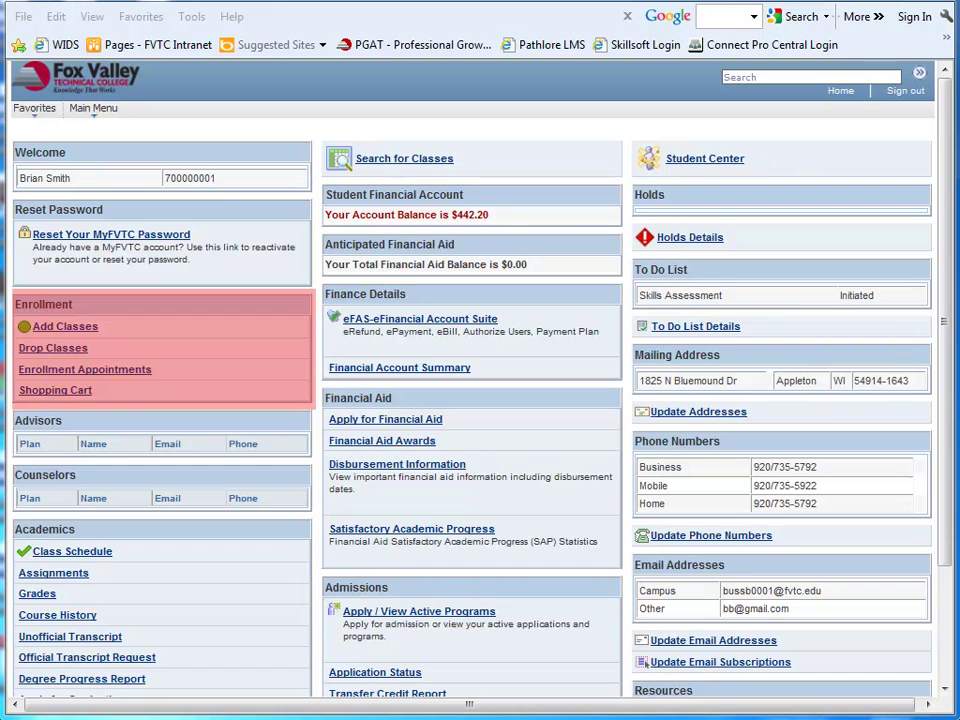
Start adding classes for the 2014 Summer term and open the class search.
left_click(65, 329)
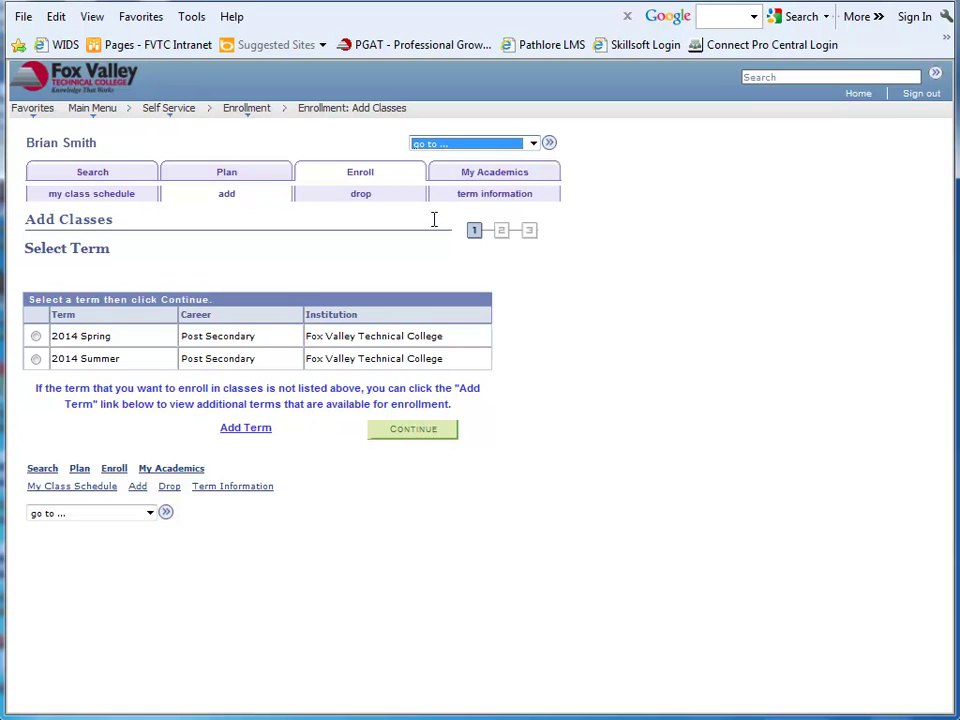
left_click(38, 360)
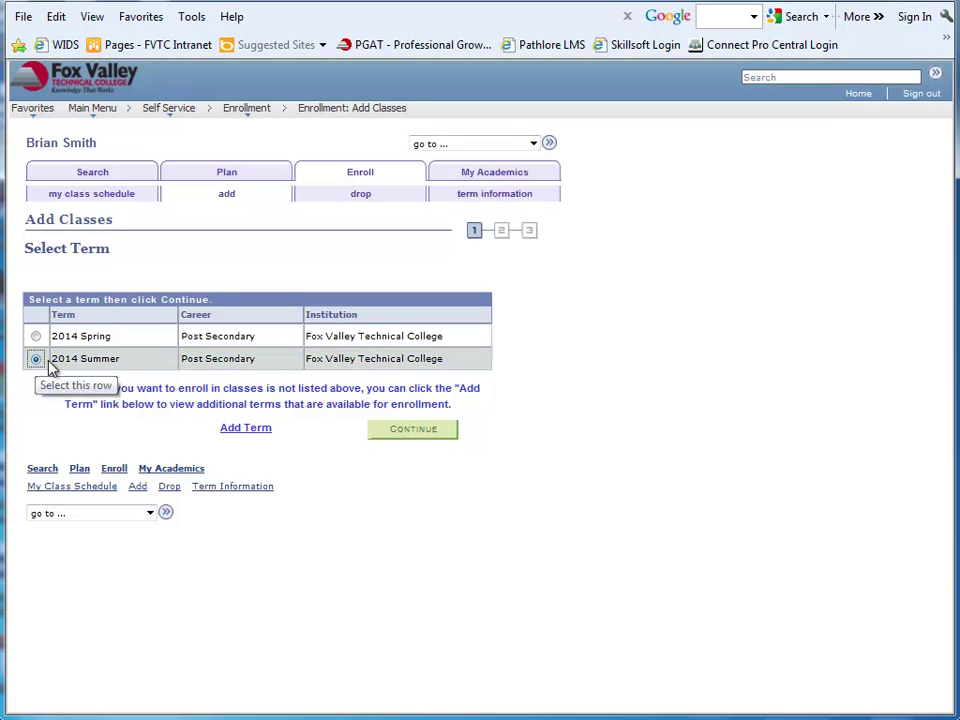
left_click(430, 434)
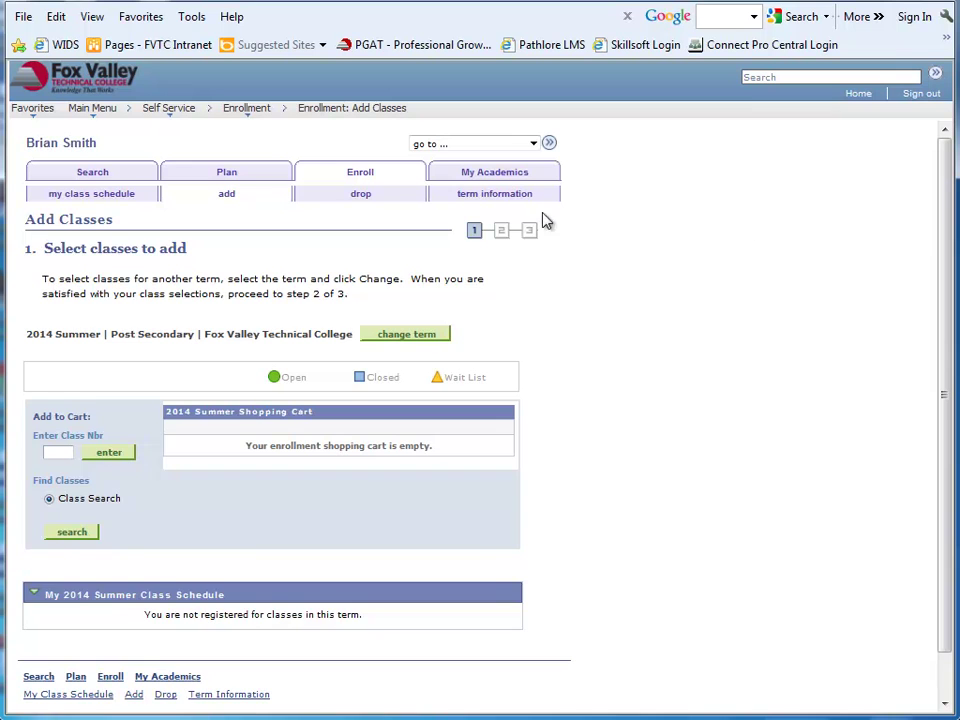
left_click(62, 536)
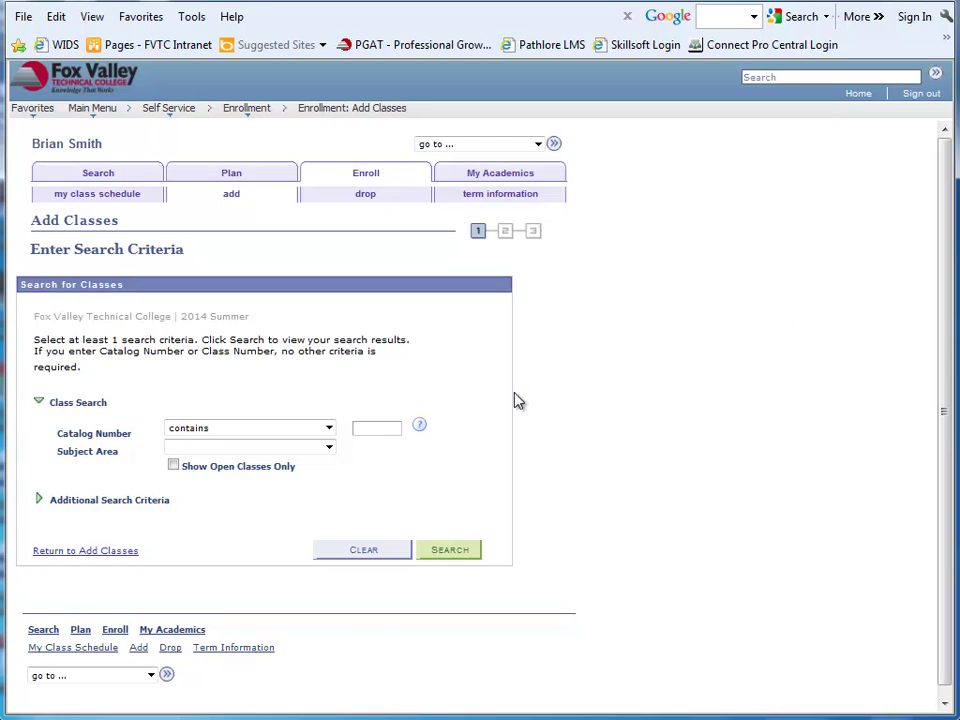
Enter catalog number 10801195 as the class search criterion and expand the additional search criteria.
left_click(360, 428)
type("0801195")
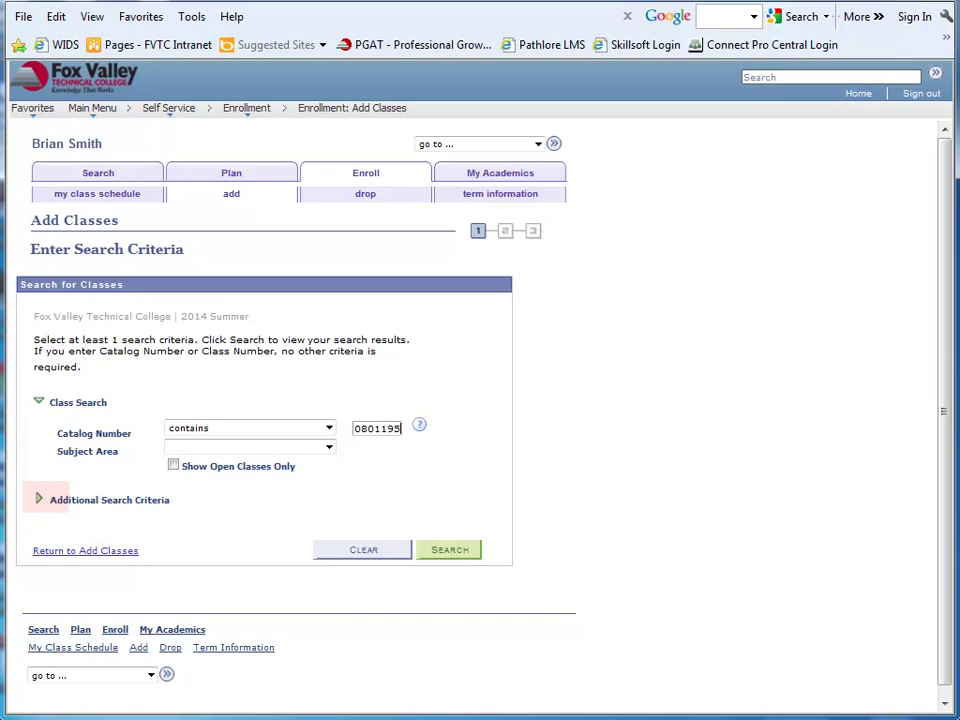
left_click(38, 499)
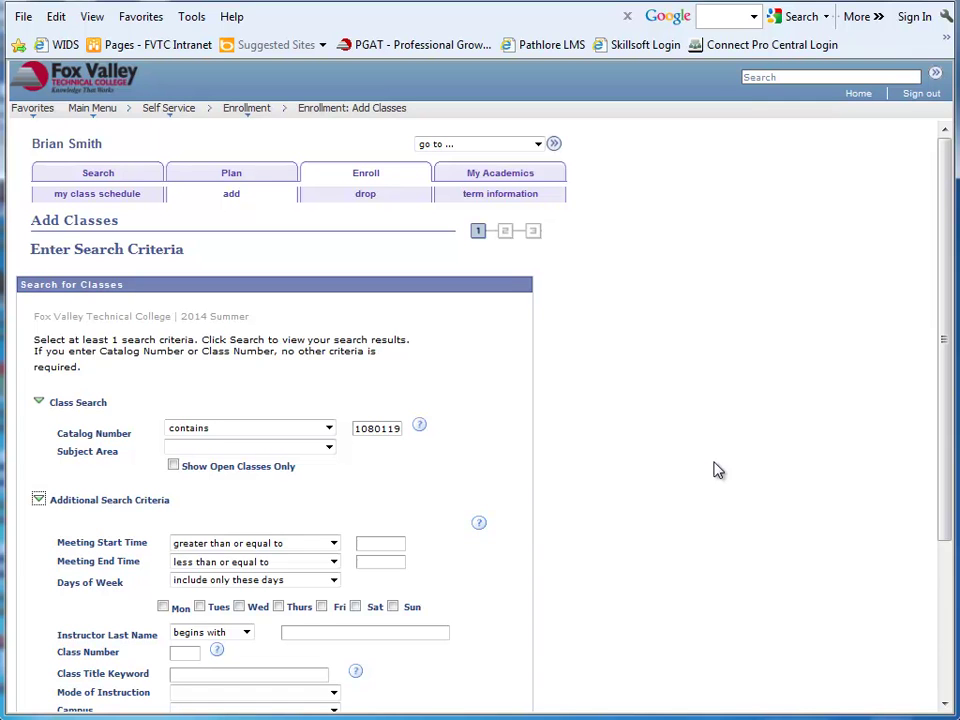
scroll(948, 430, "down", 3)
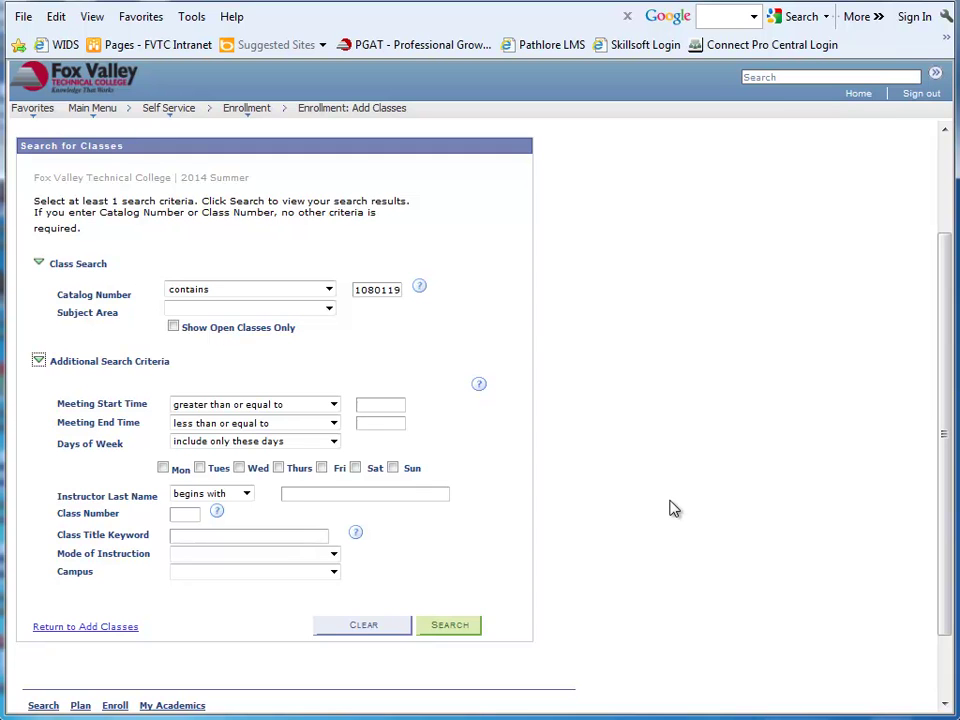
left_click(334, 573)
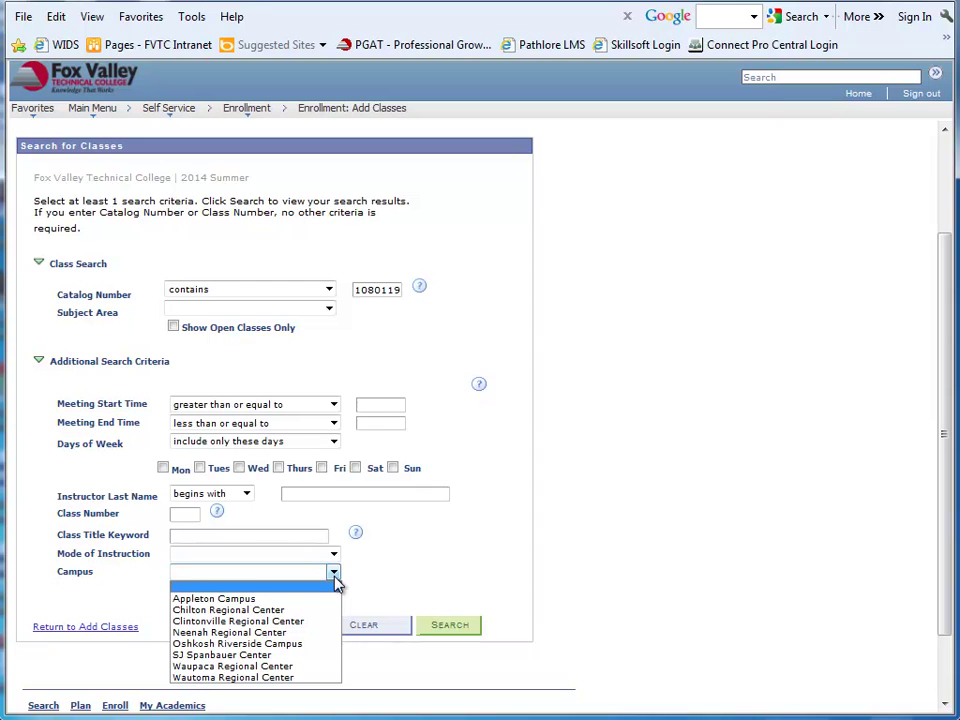
left_click(321, 601)
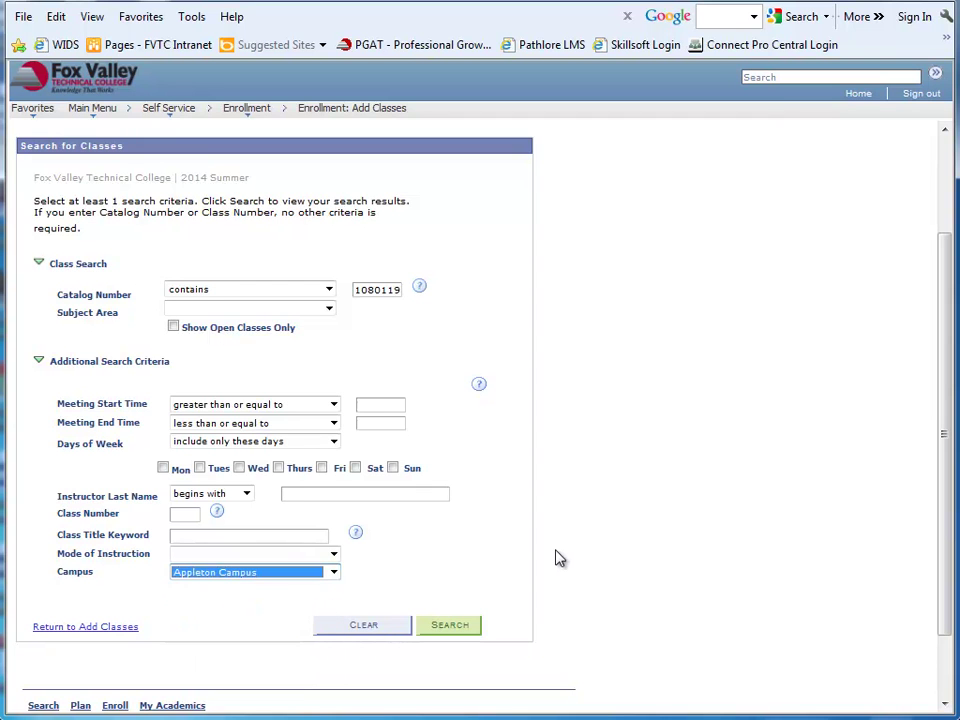
left_click(334, 573)
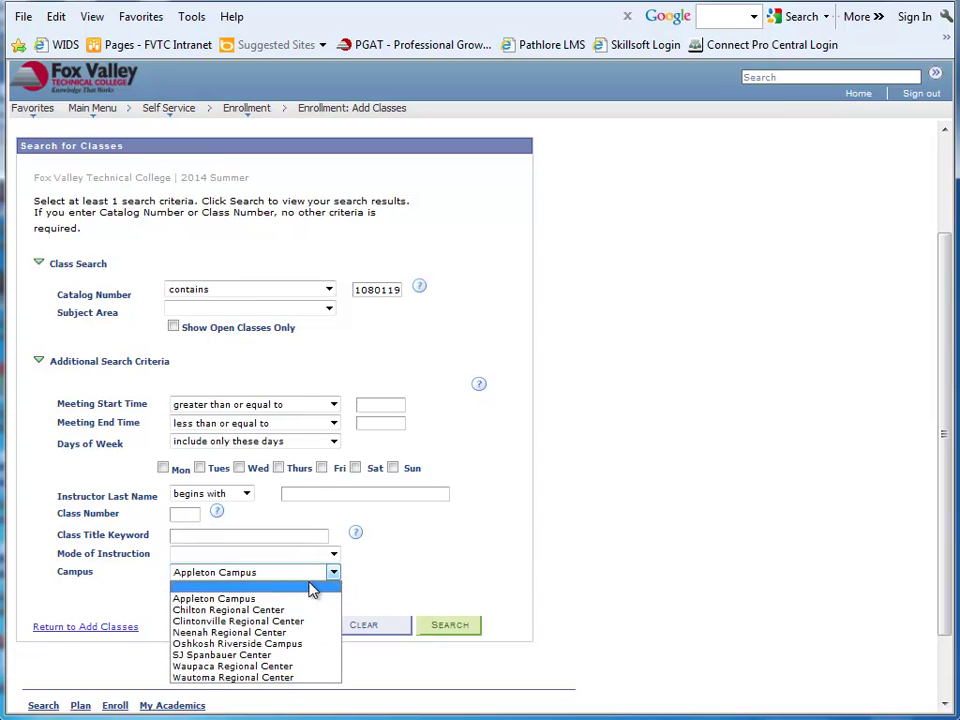
left_click(334, 587)
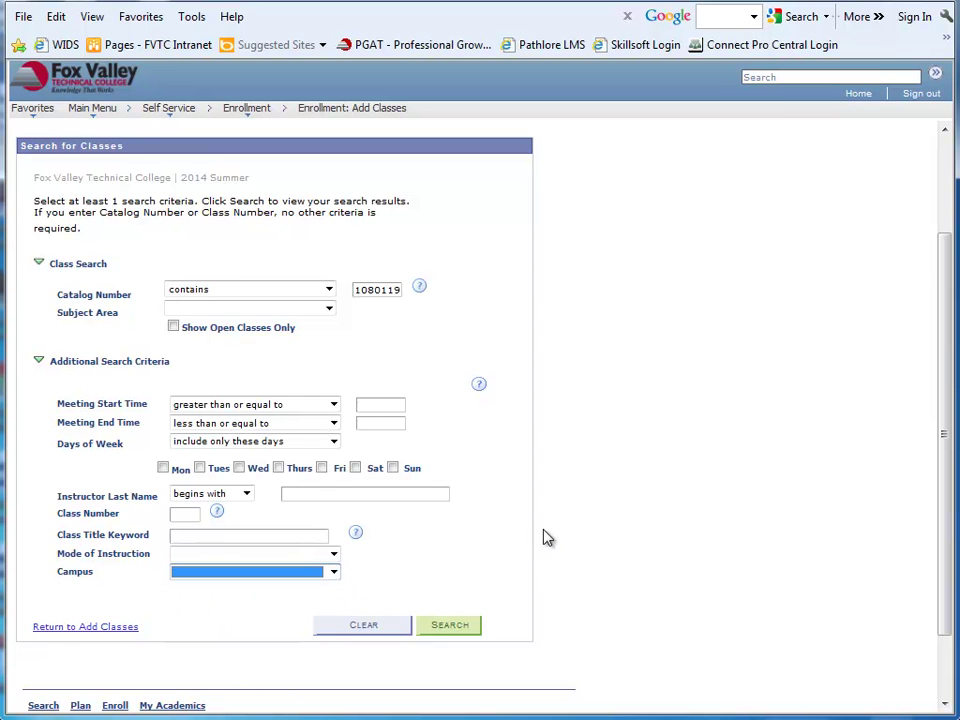
Run the class search and add section 1-LEC (10274) of Written Communication to the shopping cart.
left_click(452, 627)
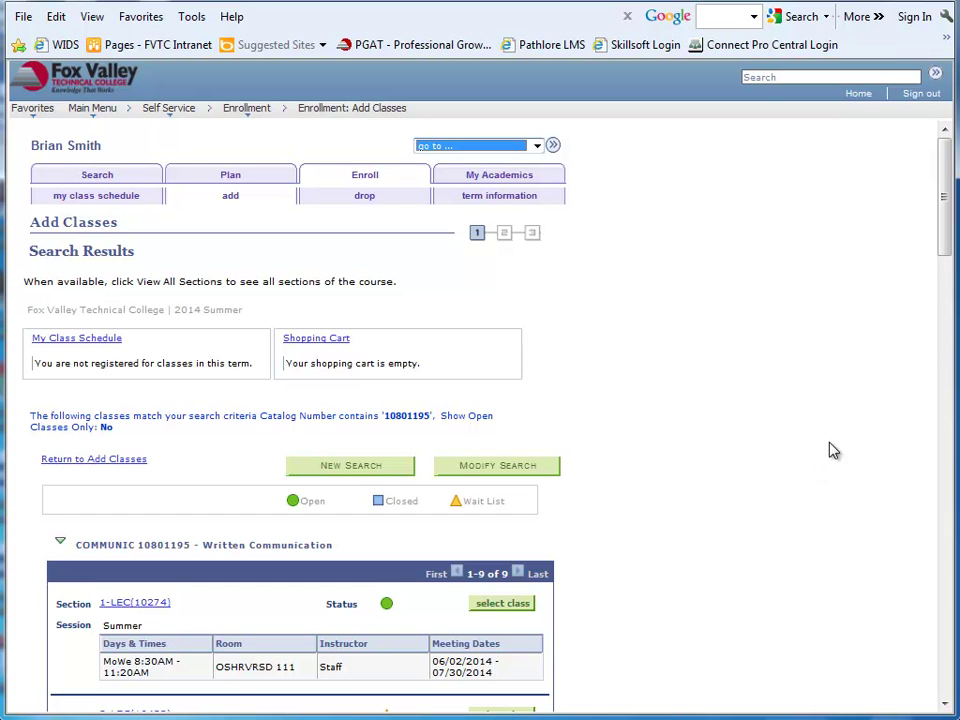
left_click_drag(947, 230, 943, 305)
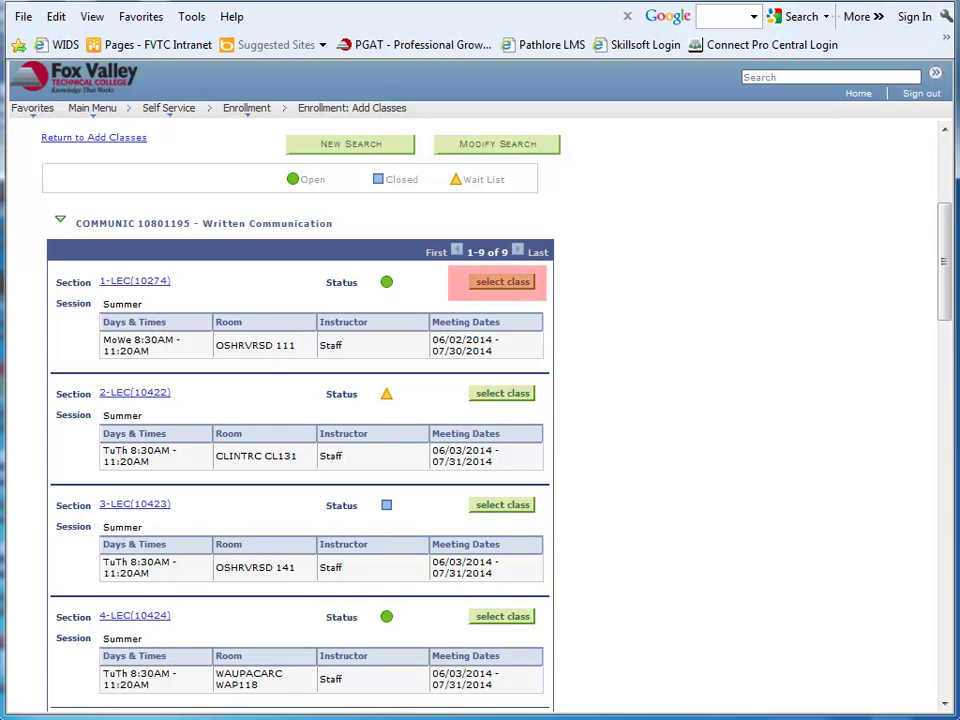
left_click(519, 287)
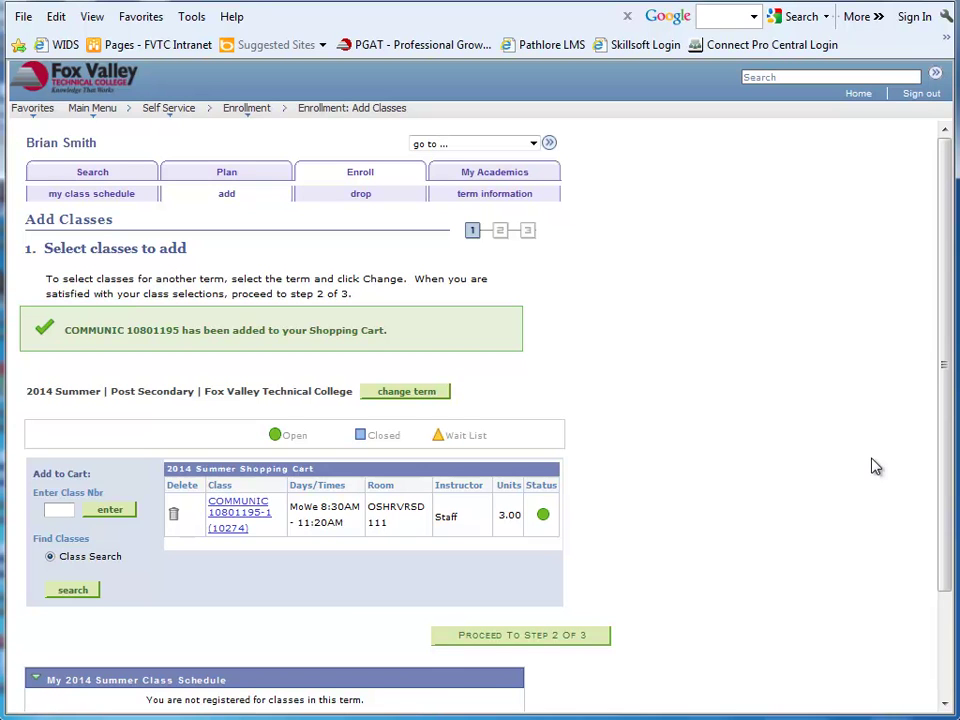
Add class number 10595, Intro to Sociology, to the shopping cart with the option to wait list if the class is full.
left_click(60, 511)
type("10595")
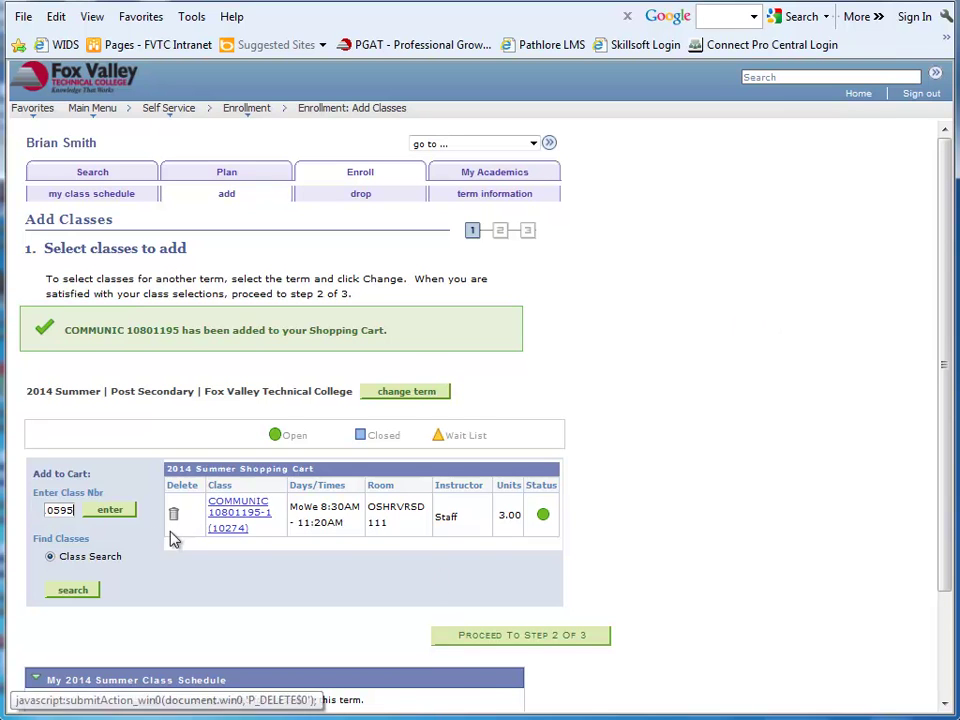
left_click(123, 515)
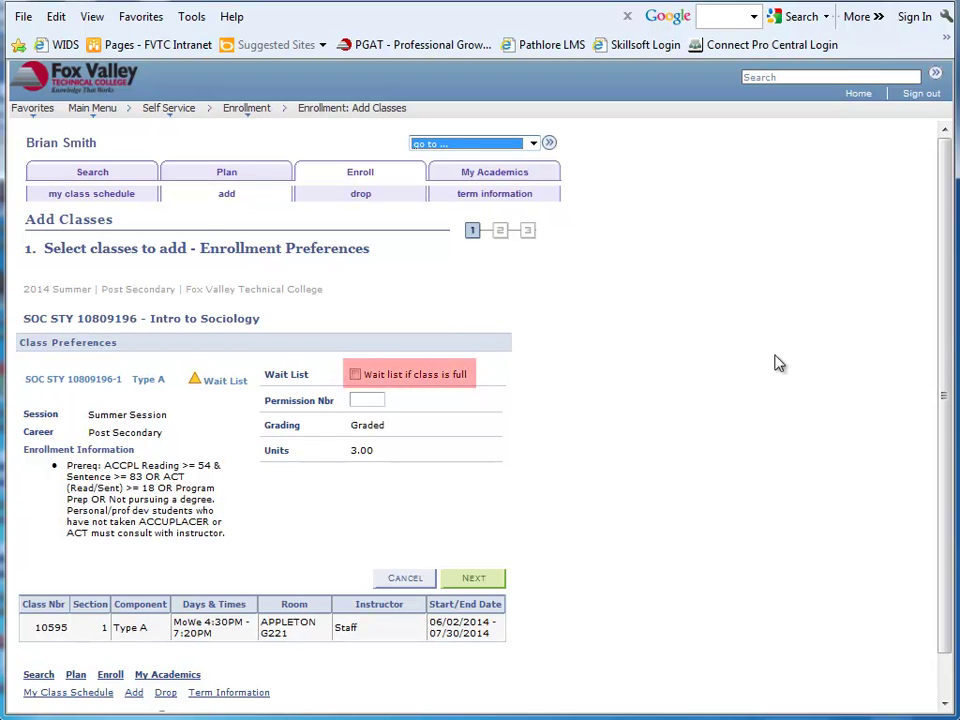
left_click(355, 374)
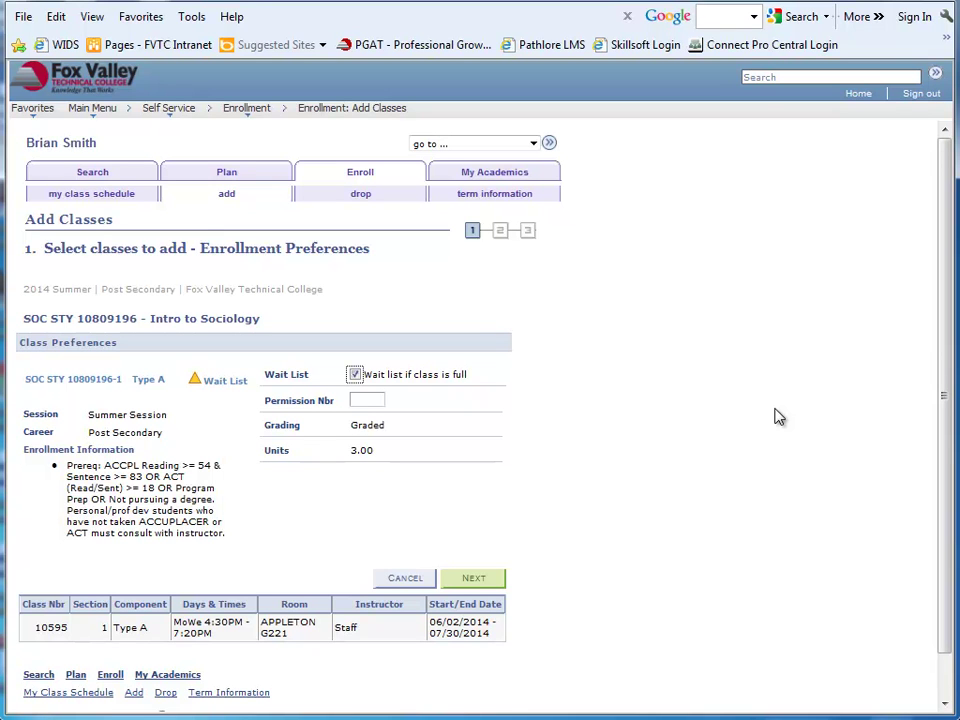
left_click(473, 578)
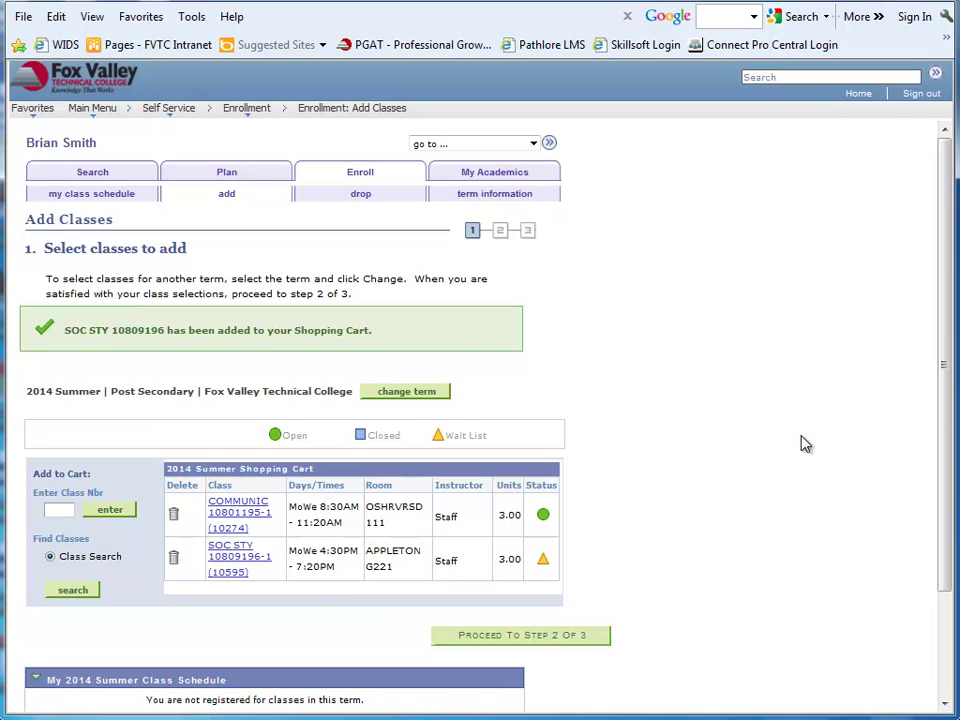
Proceed to the class confirmation, finish enrolling in both cart classes and accept the Payment Responsibility Agreement.
left_click(590, 630)
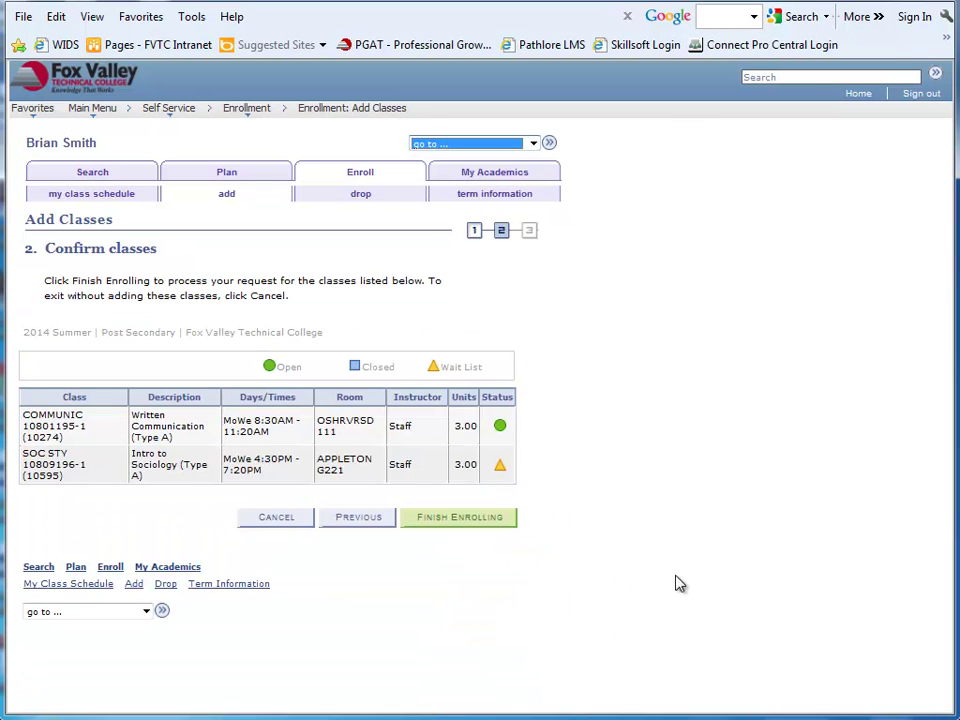
left_click(484, 520)
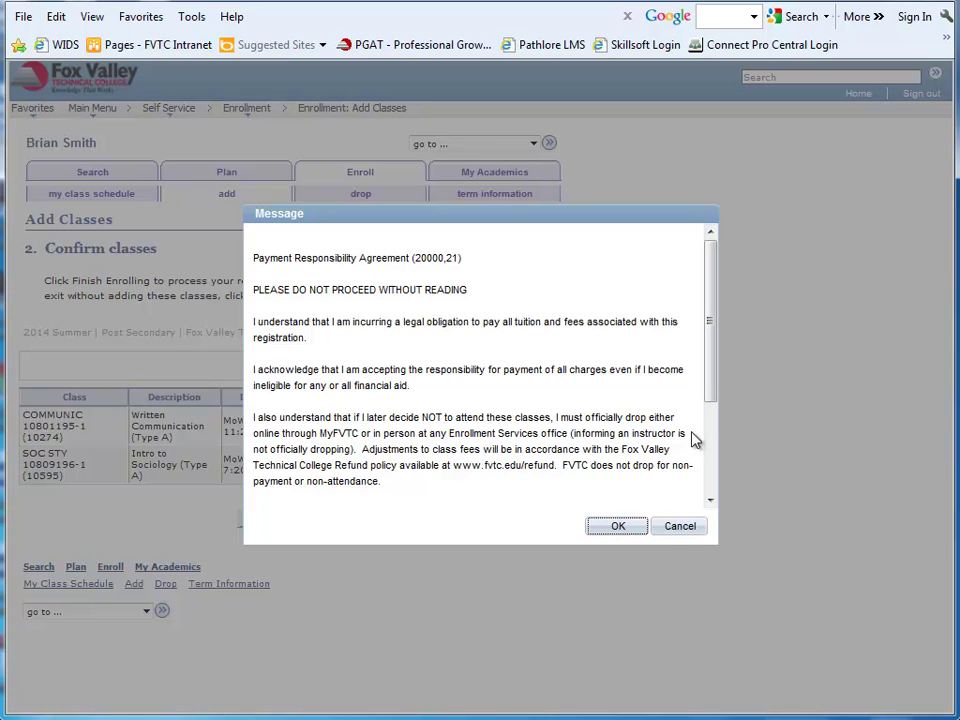
left_click(614, 528)
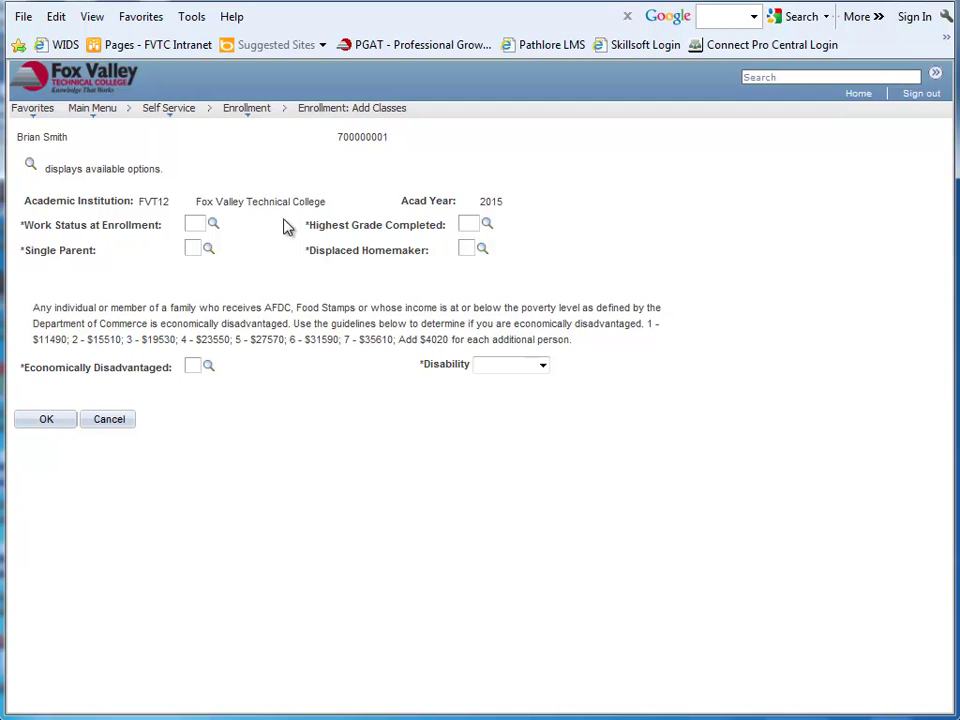
Submit the enrollment questionnaire with part-time work, 13th grade, No Disability, and No for single parent, displaced homemaker and economically disadvantaged.
left_click(215, 225)
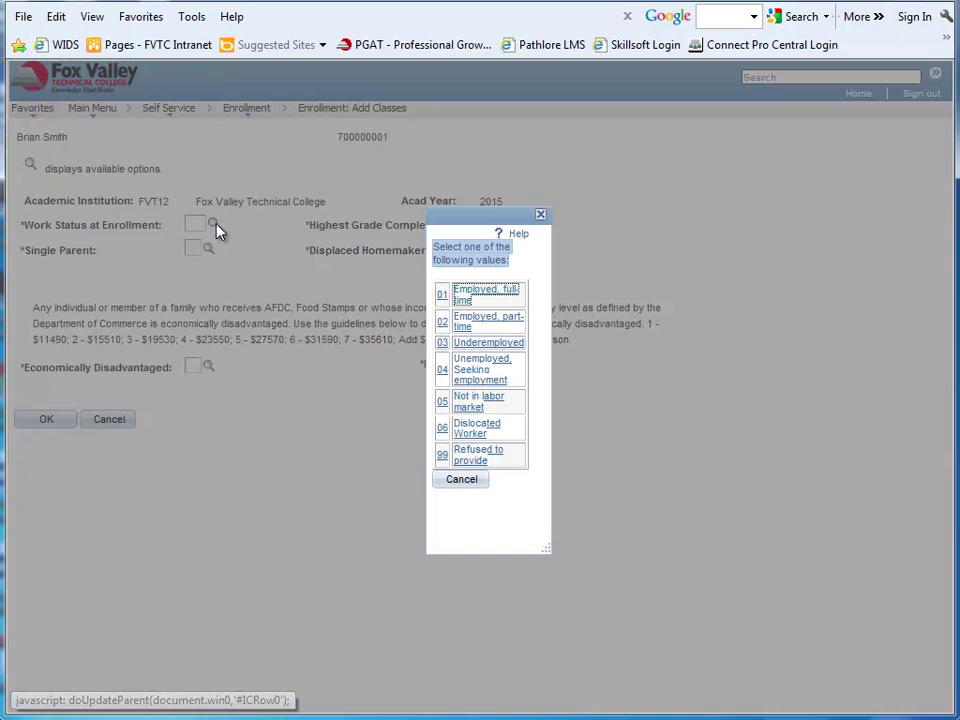
left_click(495, 321)
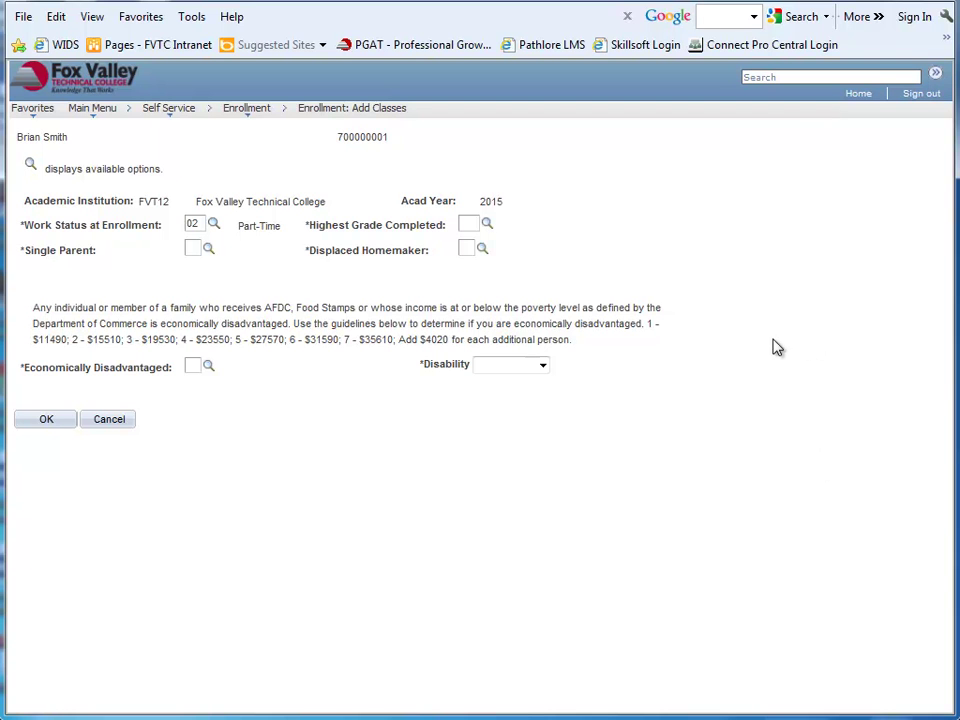
left_click(487, 225)
left_click(480, 455)
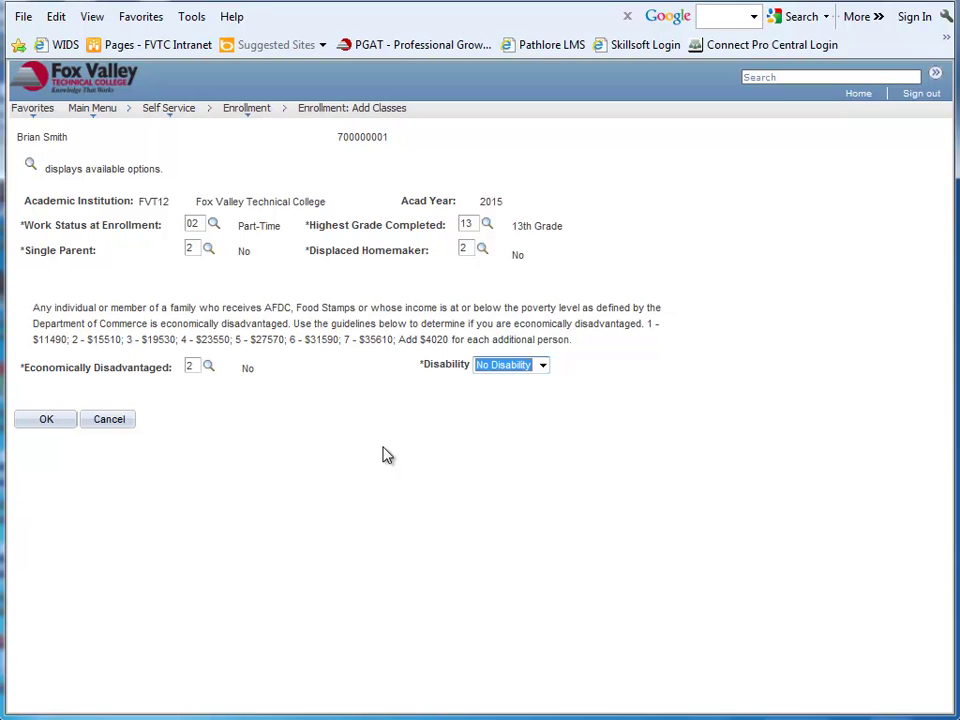
left_click(42, 424)
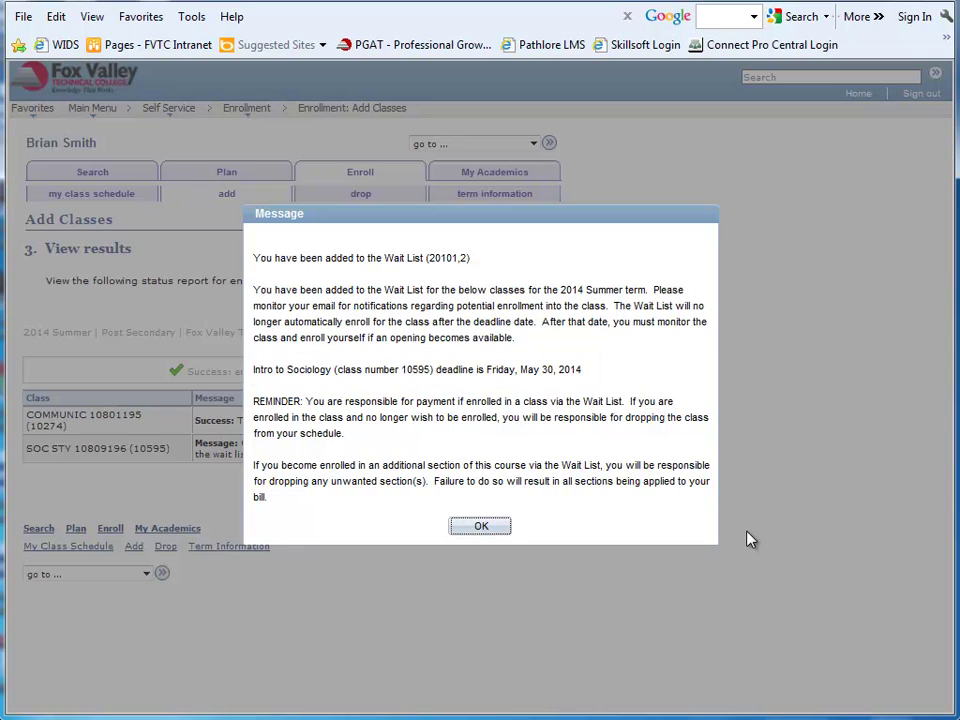
Acknowledge the wait list message and open the 2014 Summer class schedule.
left_click(487, 527)
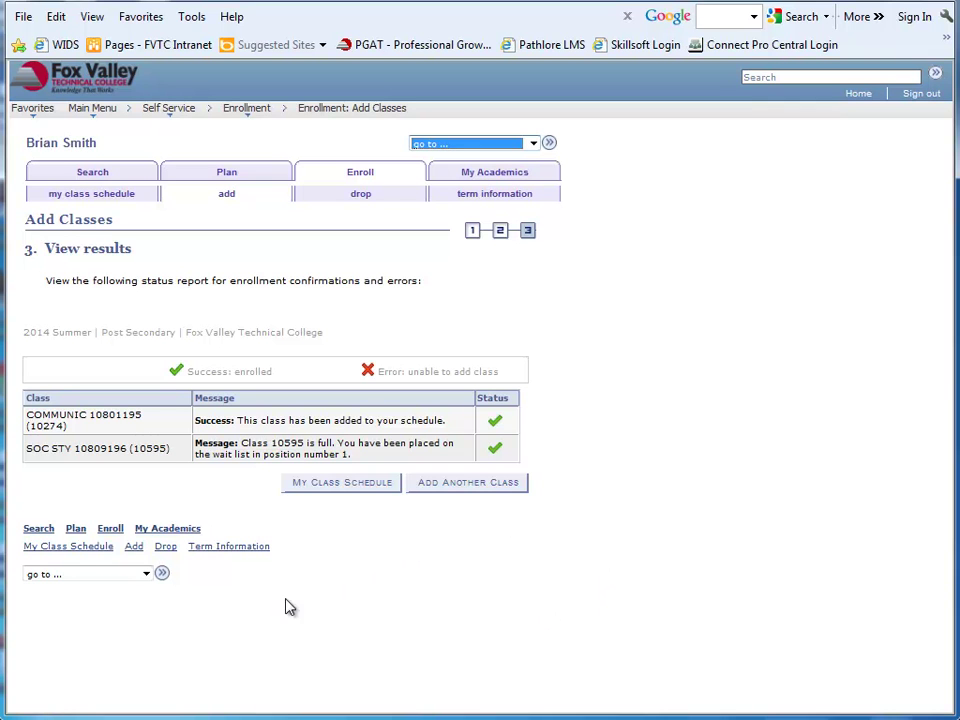
left_click(343, 484)
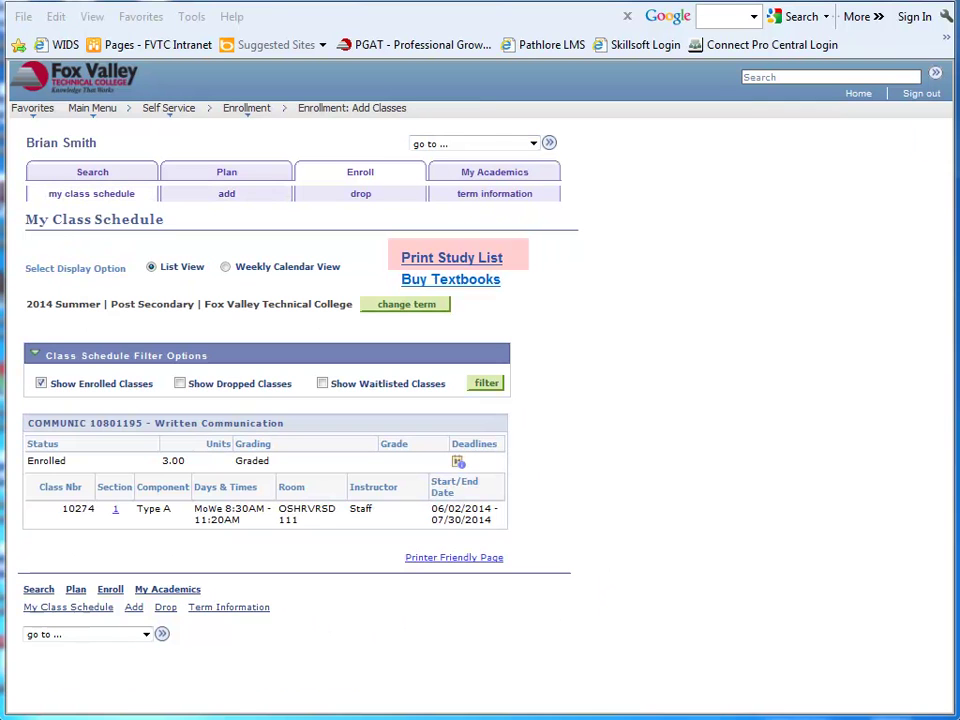